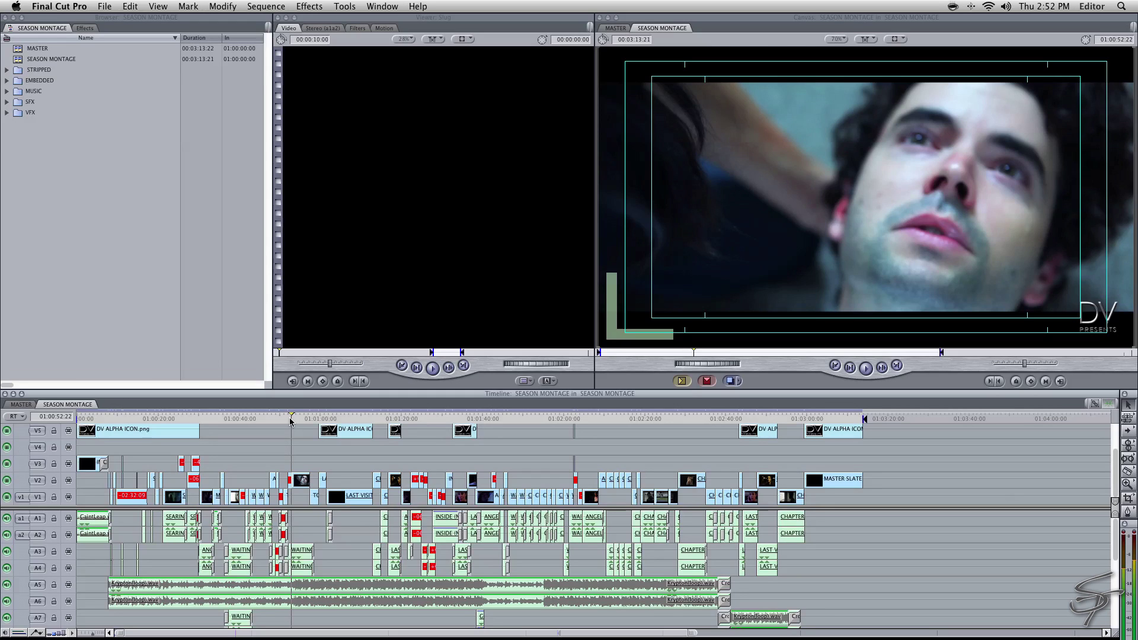
# Check the SEASON MONTAGE sequence's first and last frames before exporting
pyautogui.press('Home')
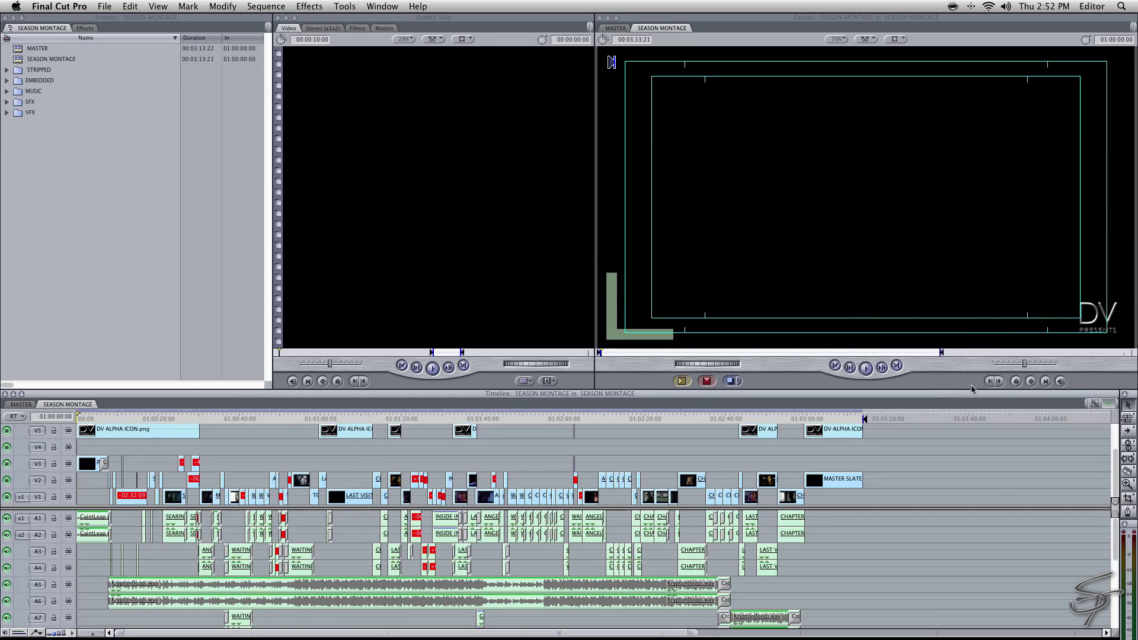
pyautogui.click(883, 414)
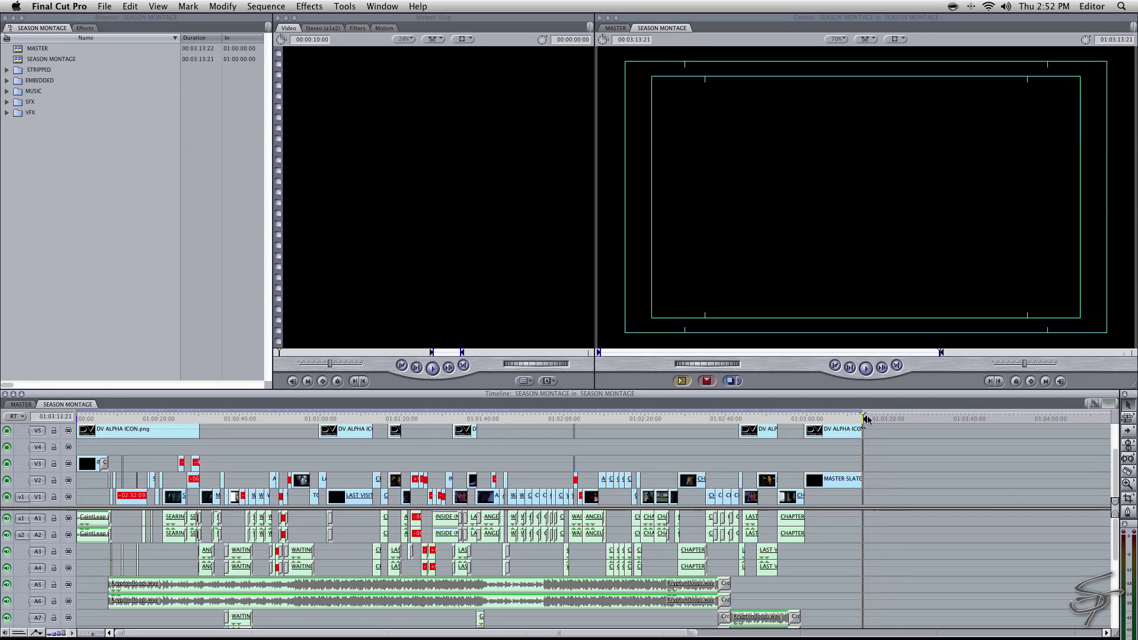
pyautogui.click(998, 381)
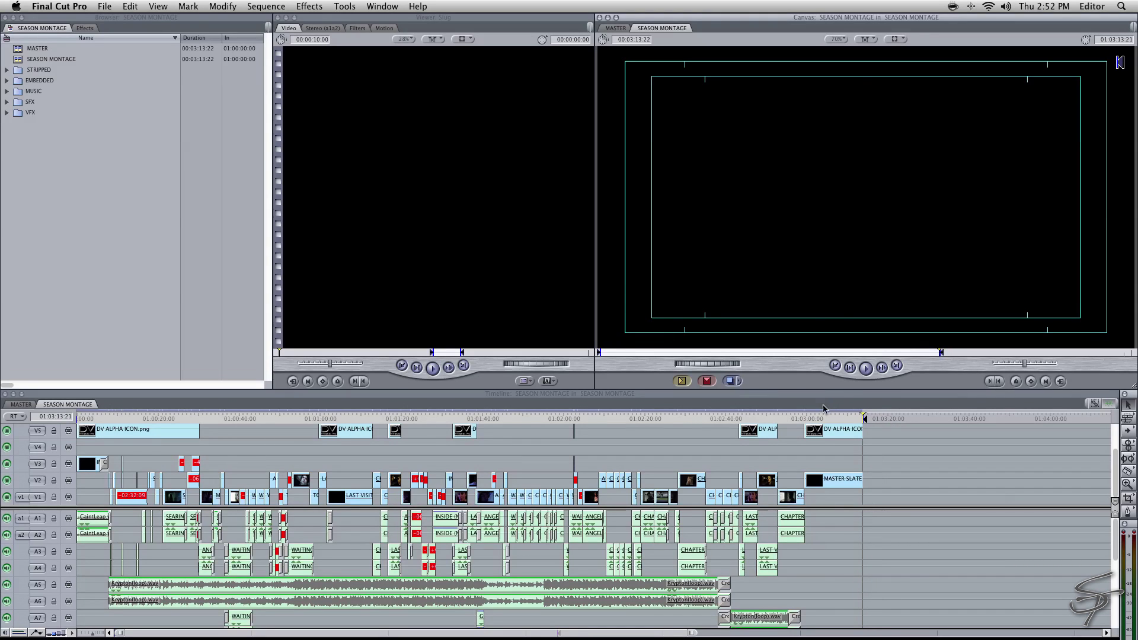
pyautogui.moveTo(809, 419); pyautogui.dragTo(77, 419)
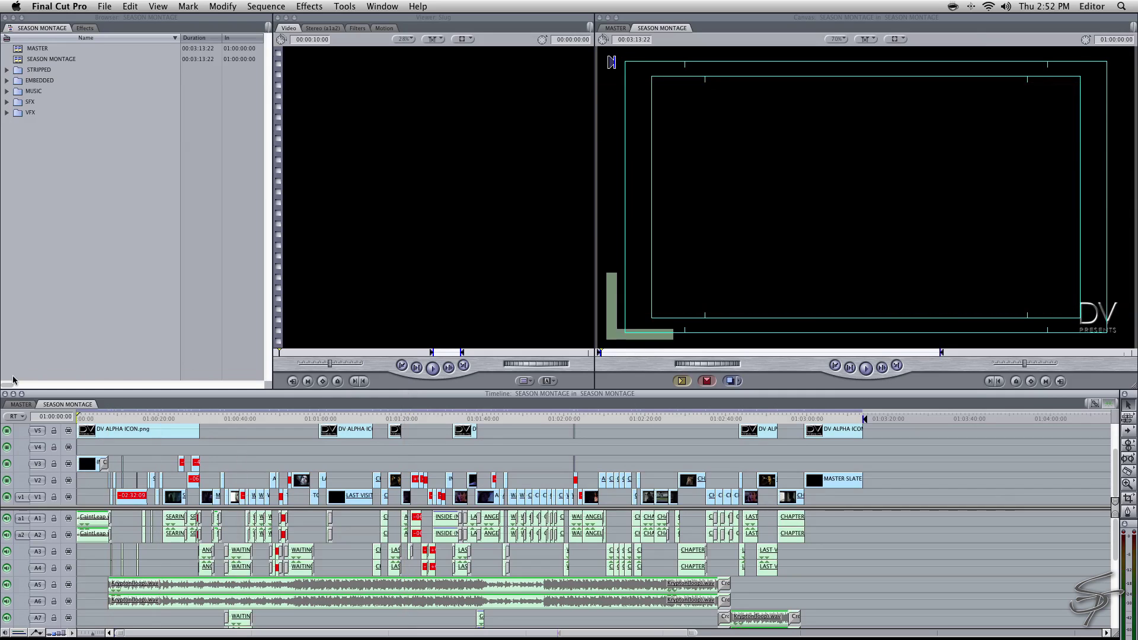
# Export the sequence as QuickTime movie SEASON MONTAGE.mov with Current Settings to the Desktop
pyautogui.click(105, 6)
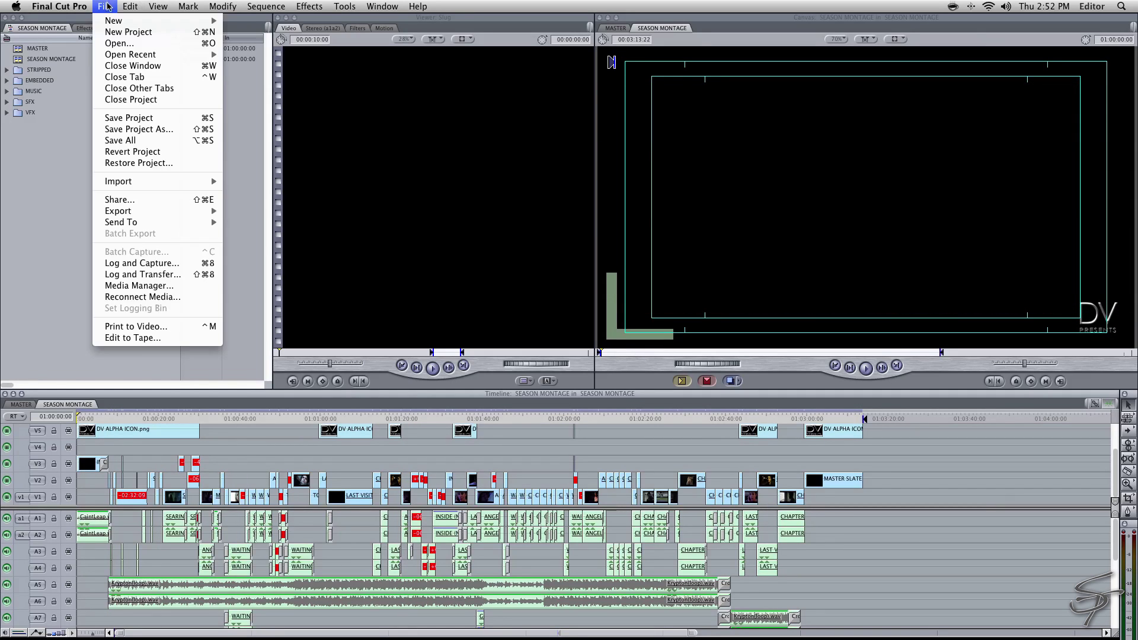
pyautogui.moveTo(137, 216)
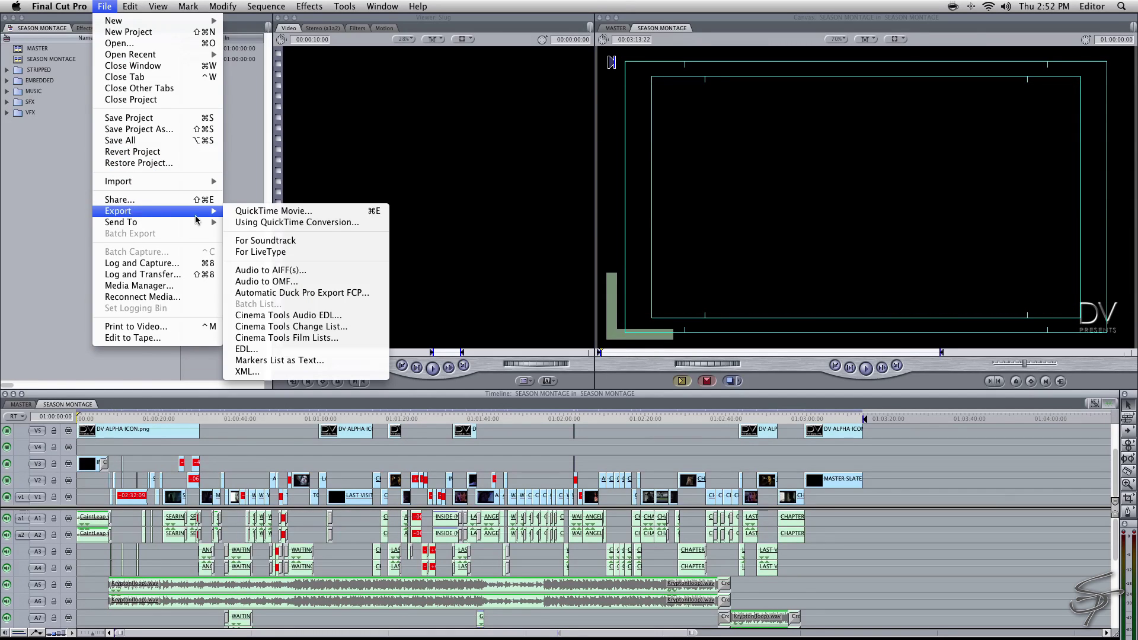
pyautogui.click(241, 216)
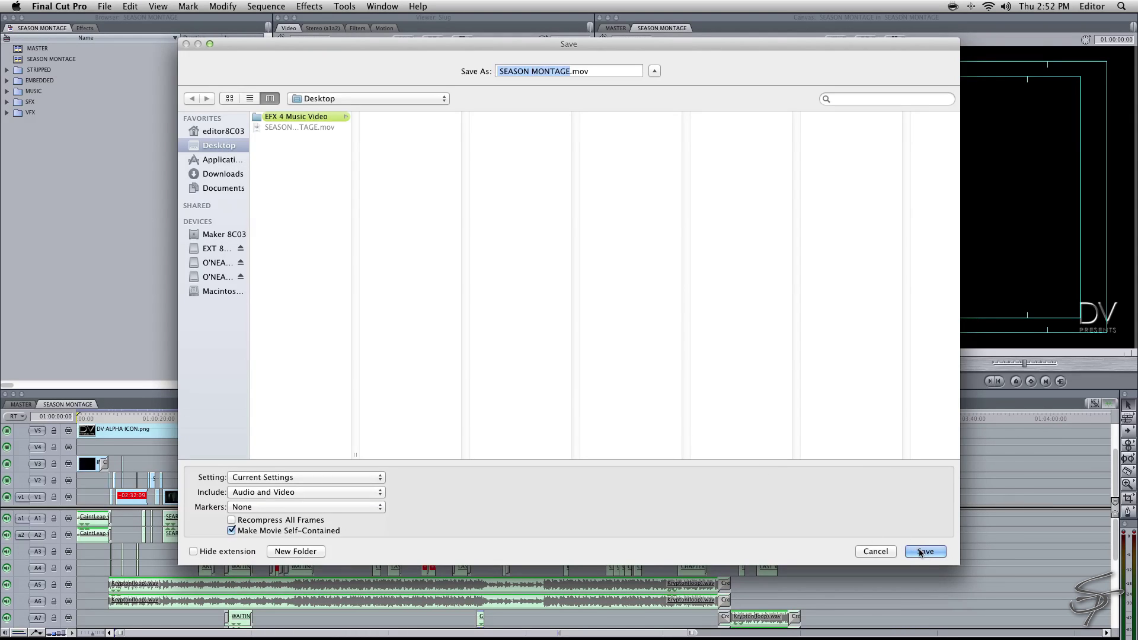
pyautogui.click(920, 553)
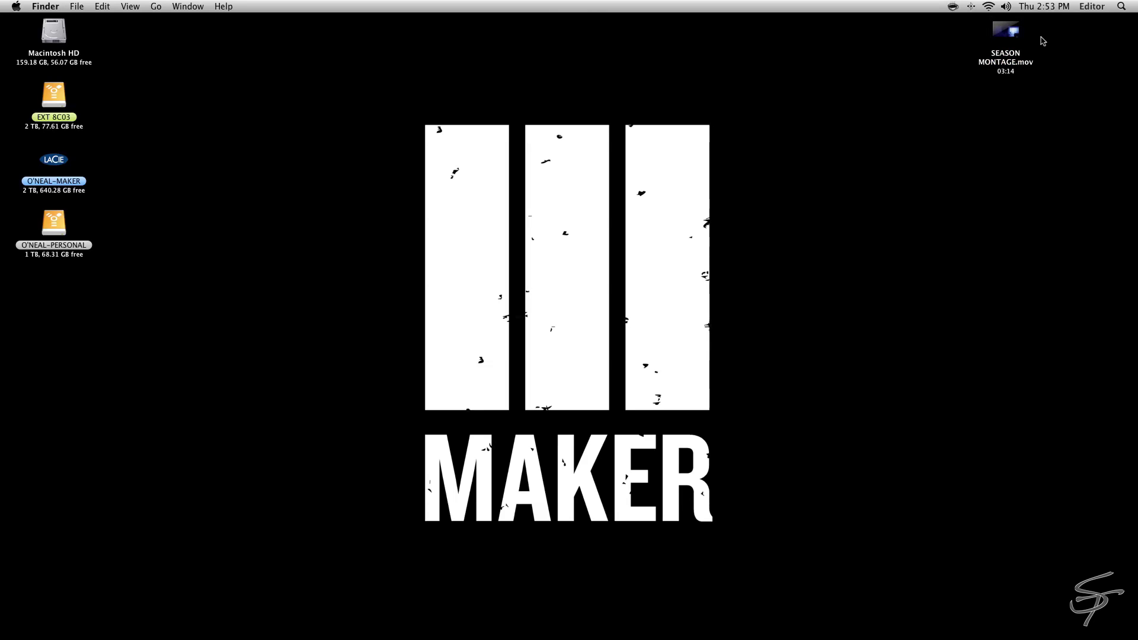
# Review SEASON MONTAGE.mov's Get Info (2.28 GB, 1920×1080 ProRes 422, 03:14), then close it
pyautogui.rightClick(999, 35)
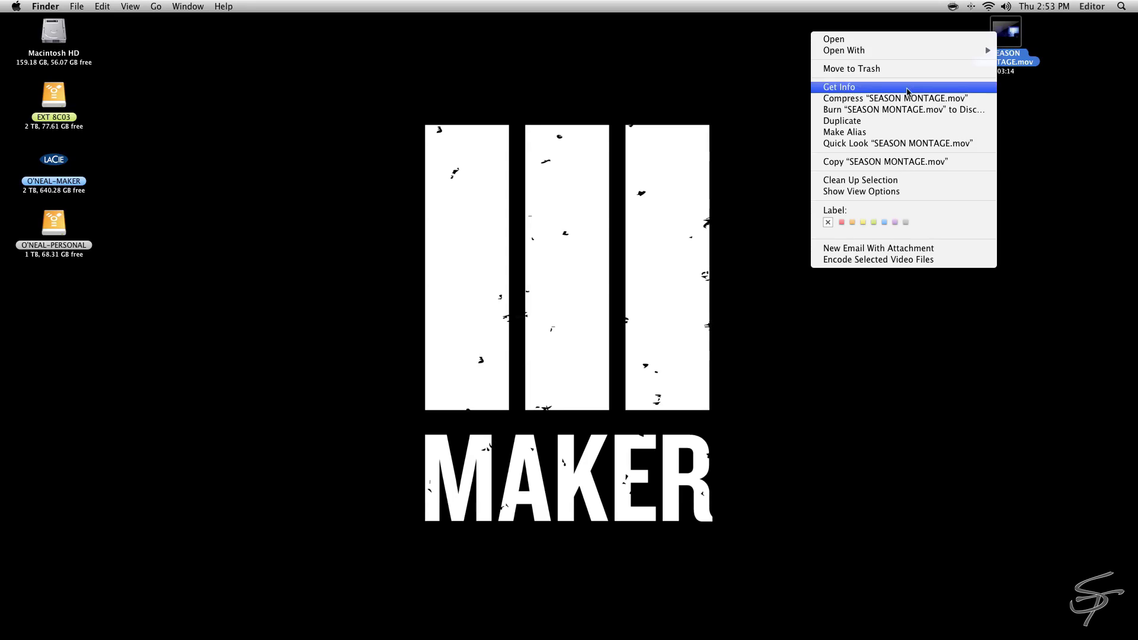
pyautogui.click(889, 91)
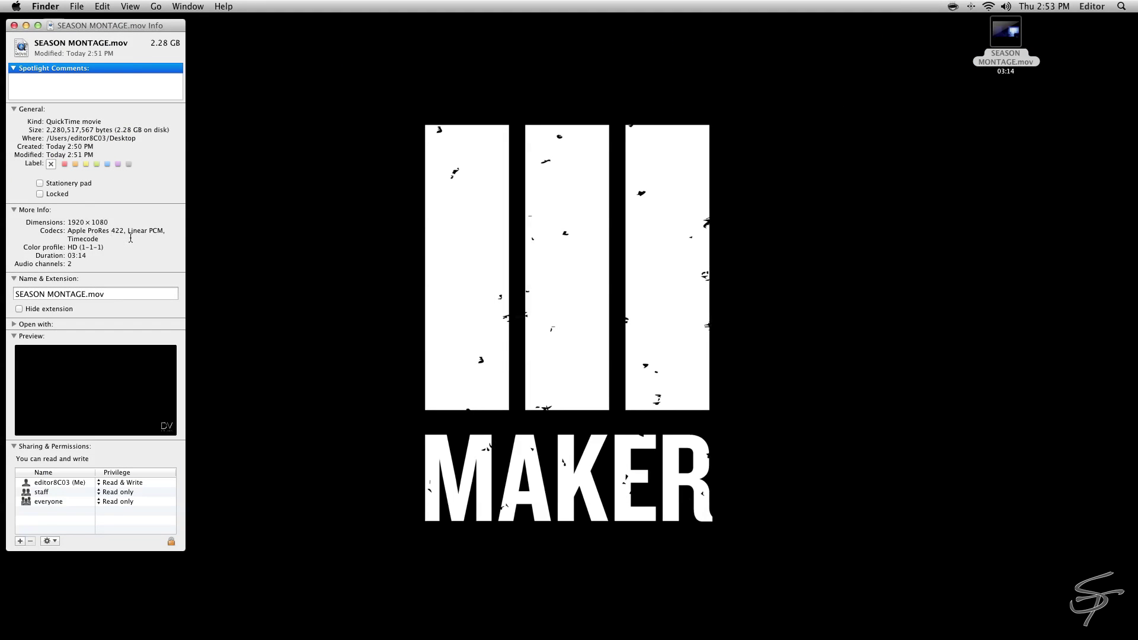
pyautogui.moveTo(116, 130); pyautogui.dragTo(141, 131)
pyautogui.click(156, 149)
pyautogui.click(14, 25)
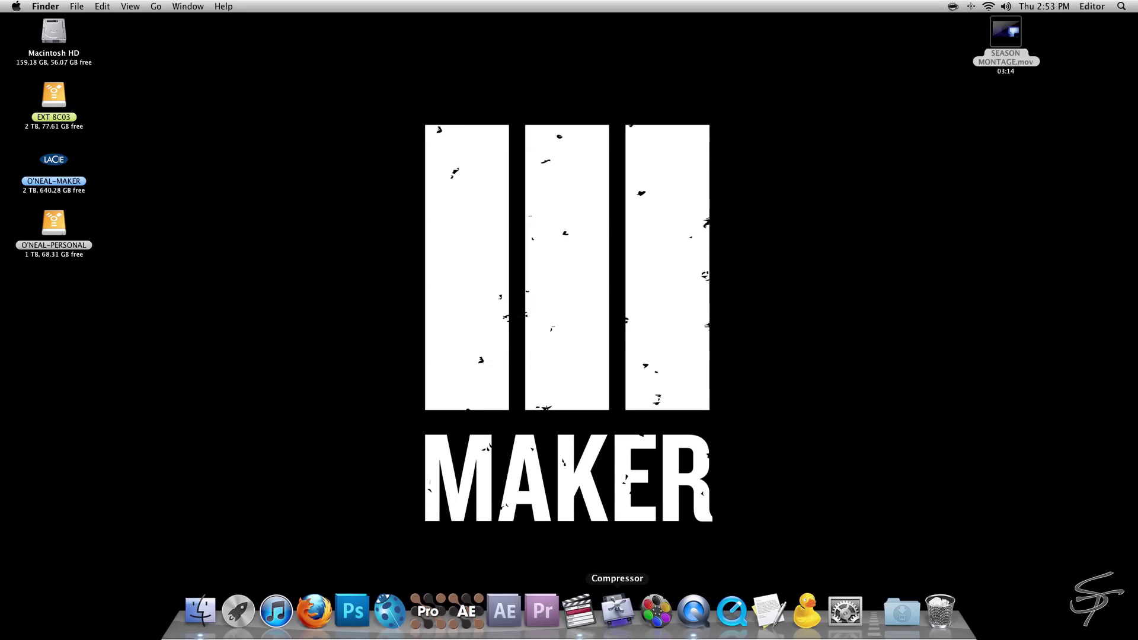
# Launch Compressor, add SEASON MONTAGE.mov as a job, and apply Apple's Web > YouTube sharing setting
pyautogui.click(627, 623)
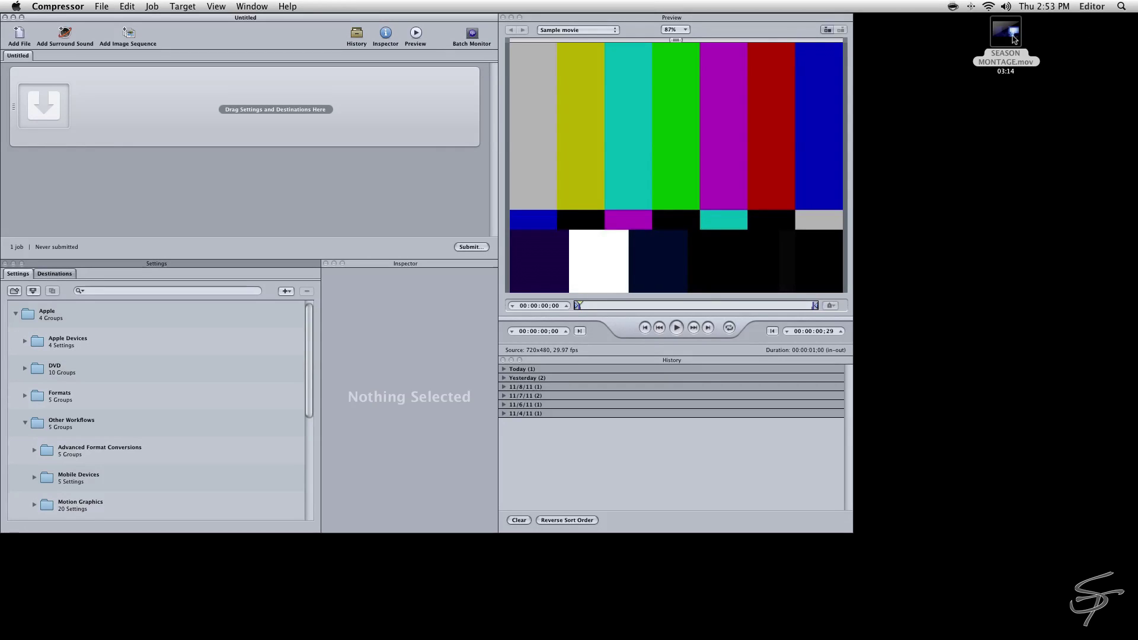
pyautogui.moveTo(1015, 38); pyautogui.dragTo(310, 173)
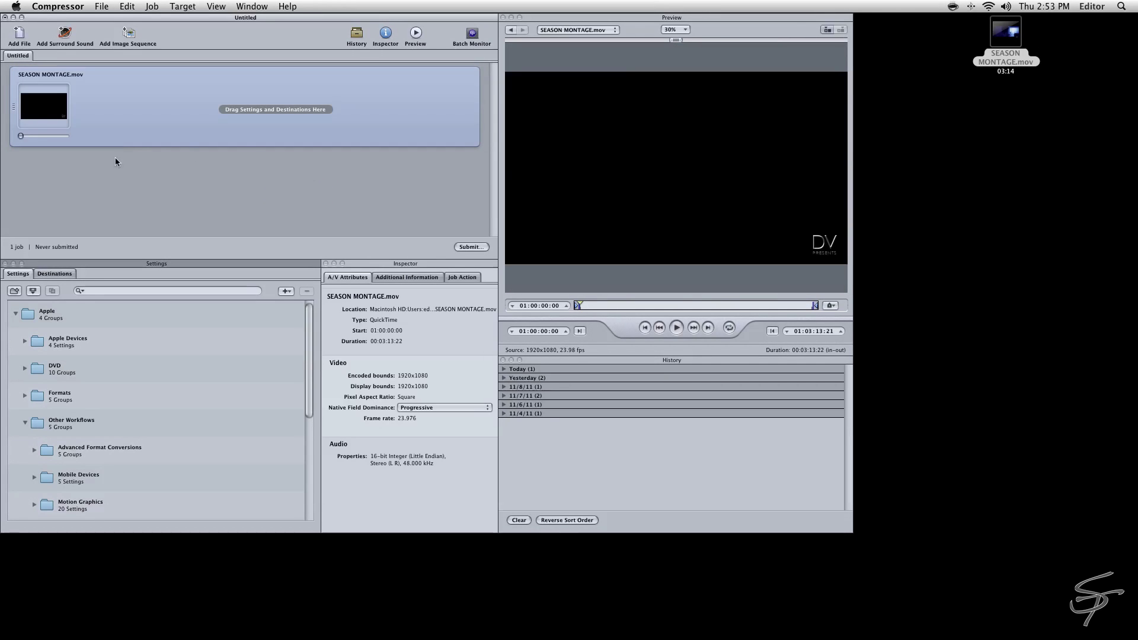
pyautogui.scroll(-6, 37, 415)
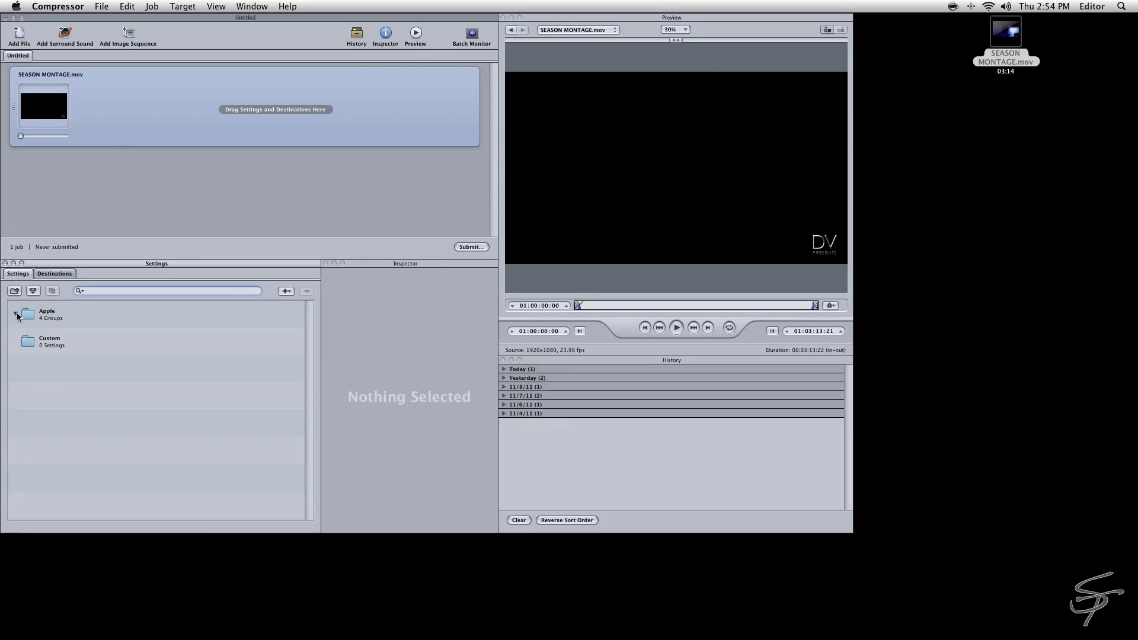
pyautogui.click(16, 313)
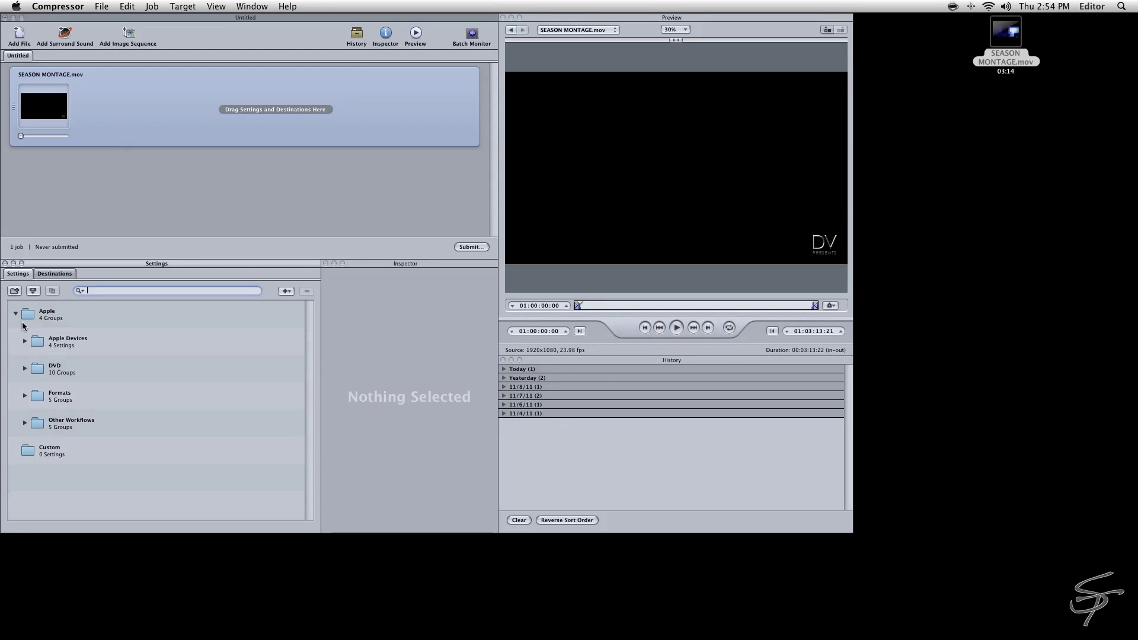
pyautogui.click(25, 424)
pyautogui.scroll(-3, 35, 451)
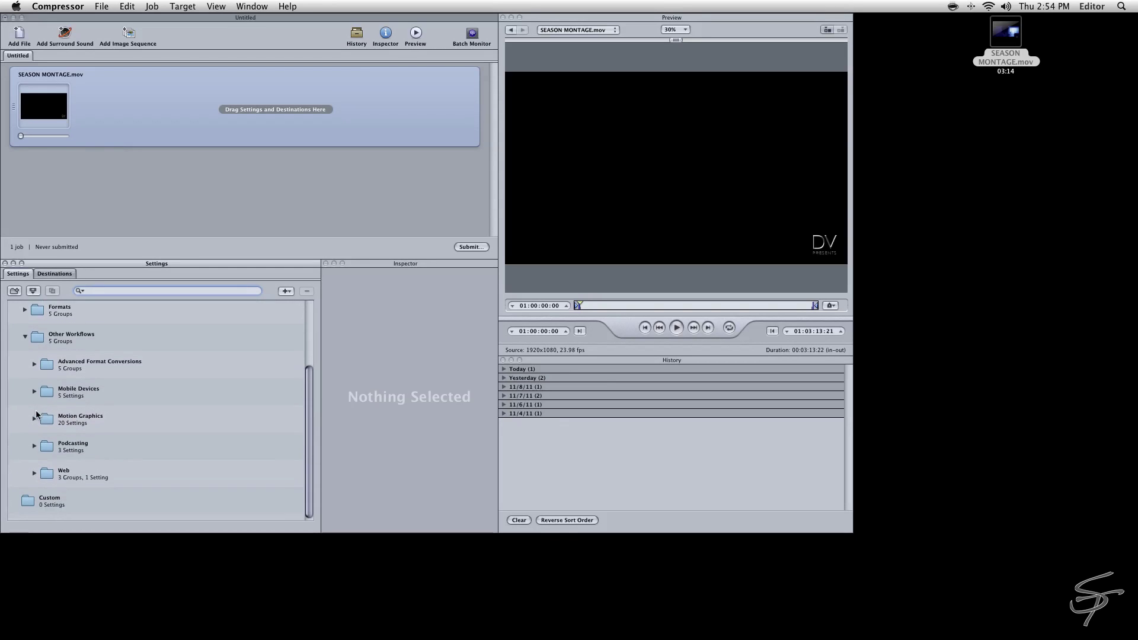
pyautogui.click(34, 479)
pyautogui.scroll(-5, 35, 469)
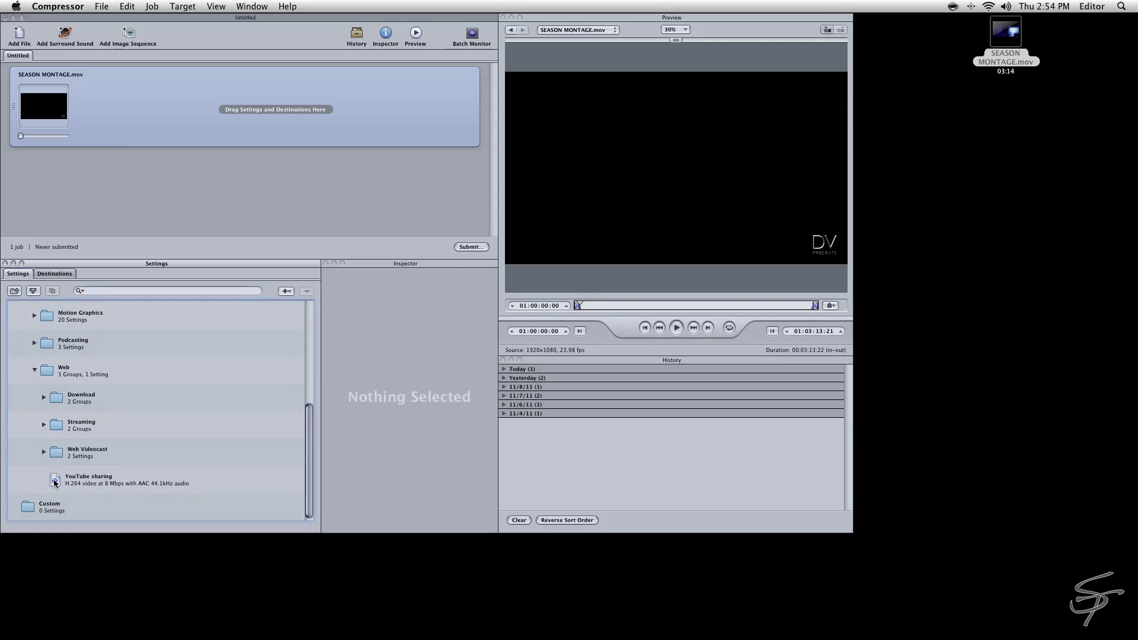
pyautogui.moveTo(48, 489); pyautogui.dragTo(178, 121)
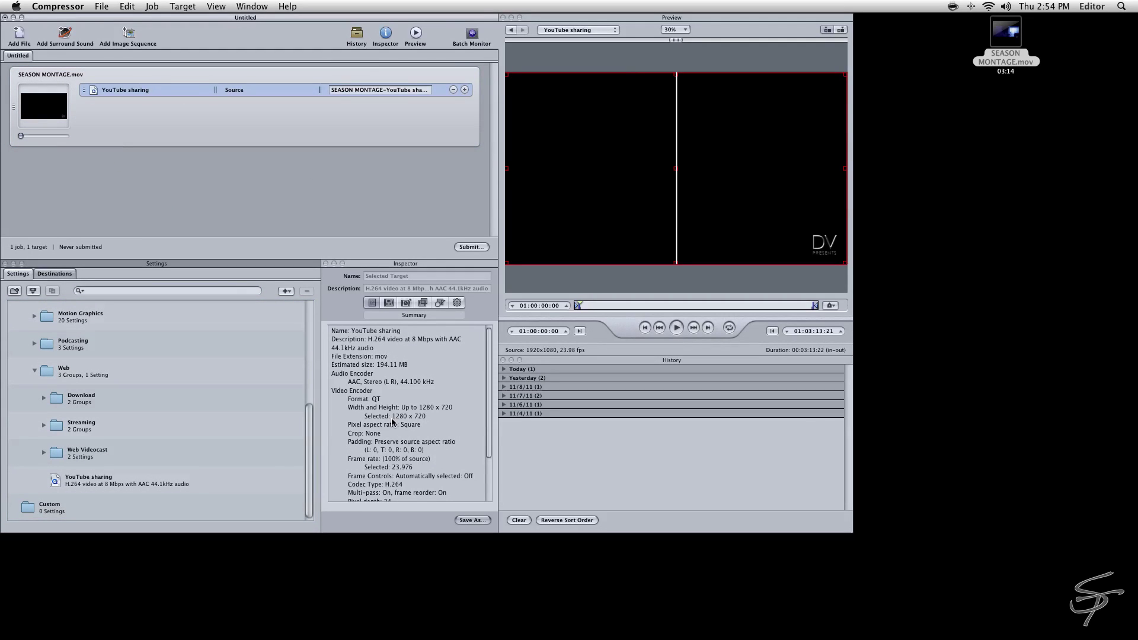
# Set the target's frame size to 100% of source, giving 1920 x 1080
pyautogui.click(440, 302)
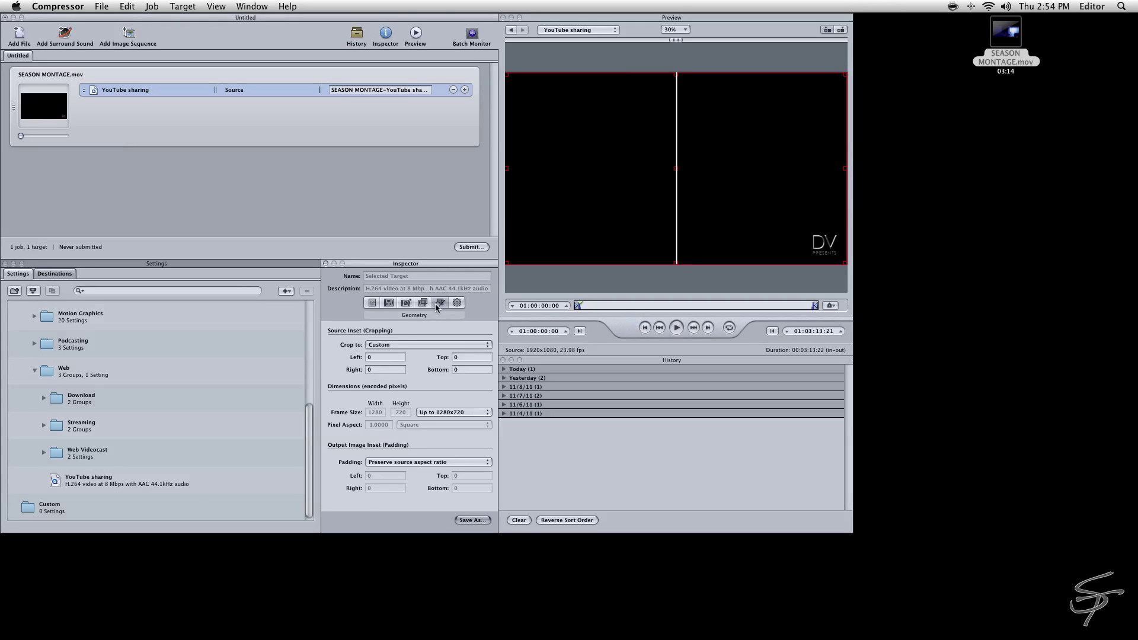
pyautogui.click(432, 413)
pyautogui.click(437, 387)
pyautogui.click(372, 302)
pyautogui.moveTo(360, 425); pyautogui.dragTo(421, 433)
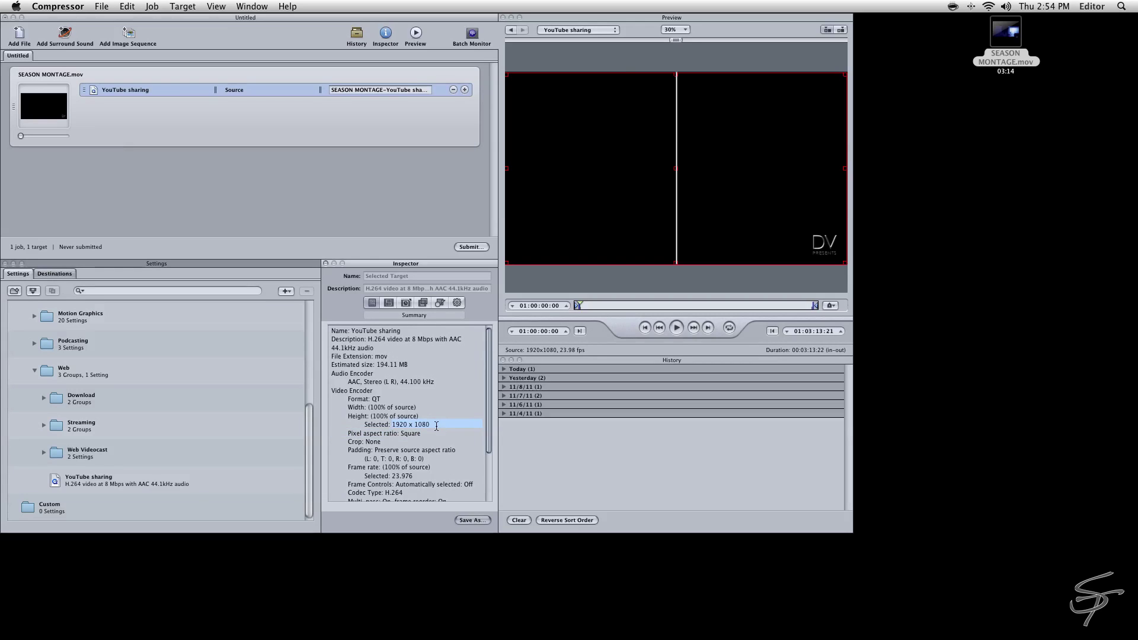
pyautogui.click(435, 421)
# Rename the output to SEASON MONTAGE-YouTube.mov and review the target's Destination options
pyautogui.click(394, 90)
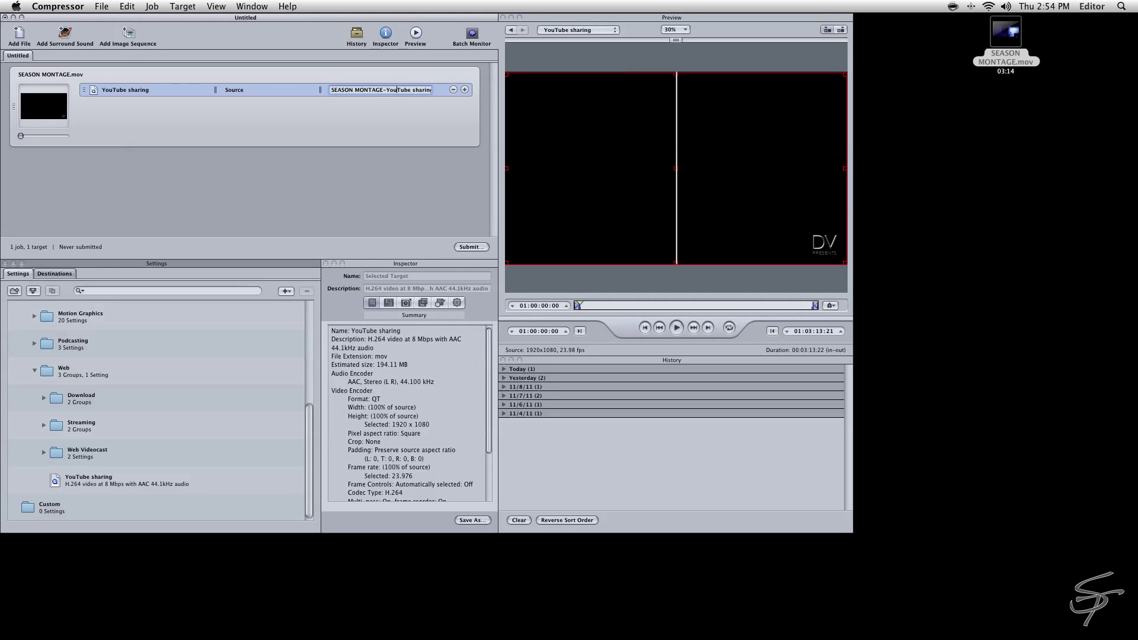
pyautogui.press('Right')
pyautogui.press('BackSpace')
pyautogui.press('BackSpace')
pyautogui.press('BackSpace')
pyautogui.press('BackSpace')
pyautogui.press('BackSpace')
pyautogui.press('BackSpace')
pyautogui.press('BackSpace')
pyautogui.press('BackSpace')
pyautogui.press('Return')
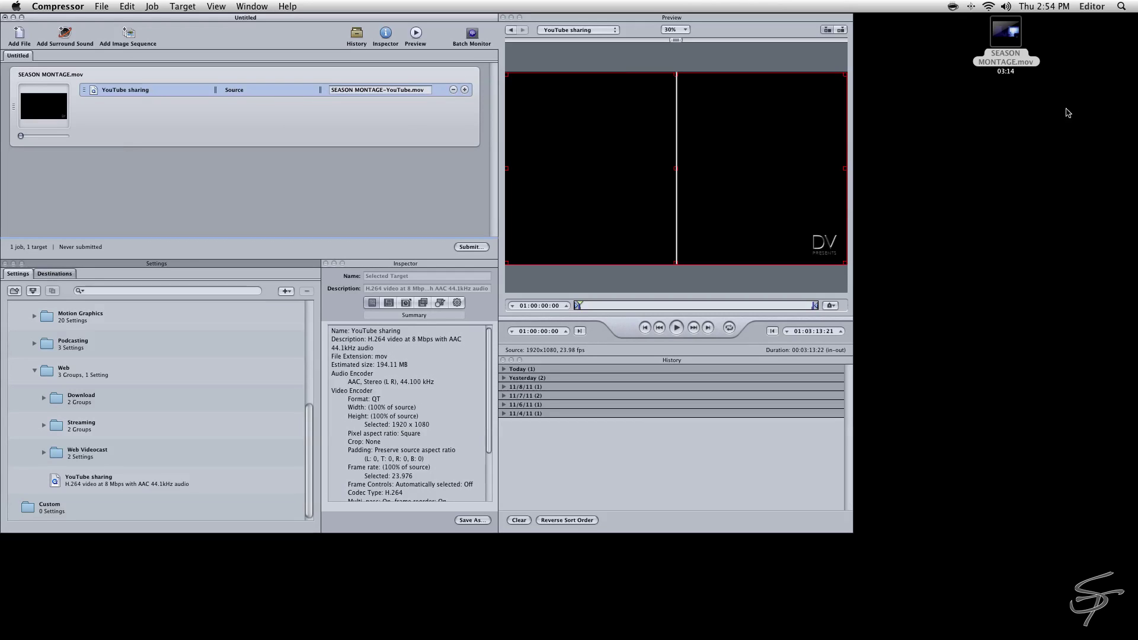
pyautogui.rightClick(230, 89)
pyautogui.moveTo(263, 148)
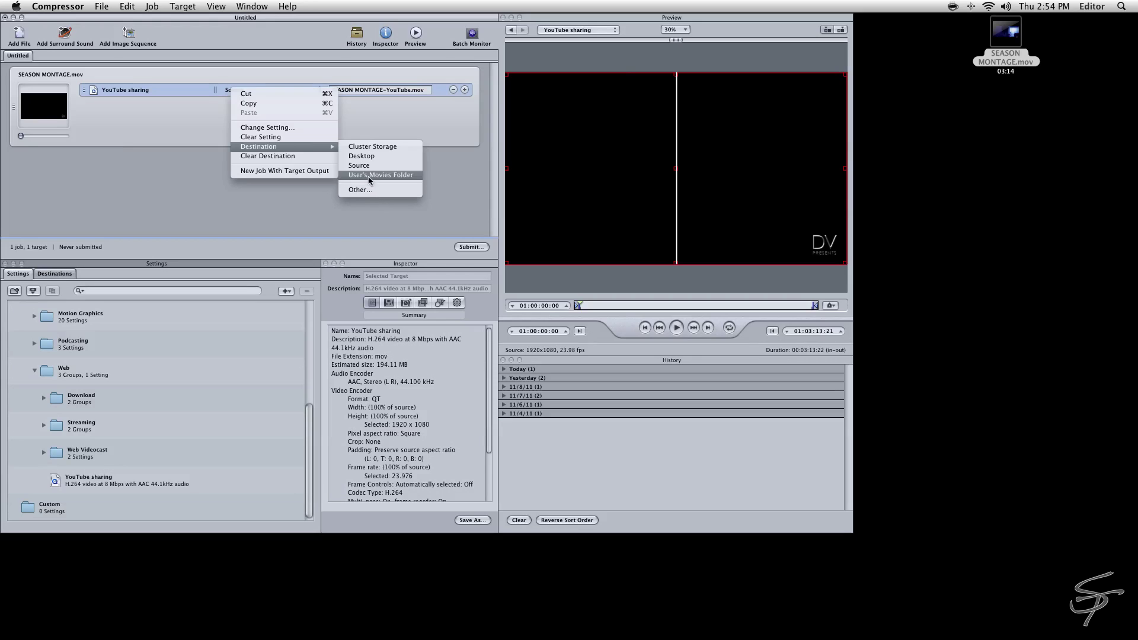
# Submit the SEASON MONTAGE batch for encoding, leaving the destination set to Source
pyautogui.click(268, 201)
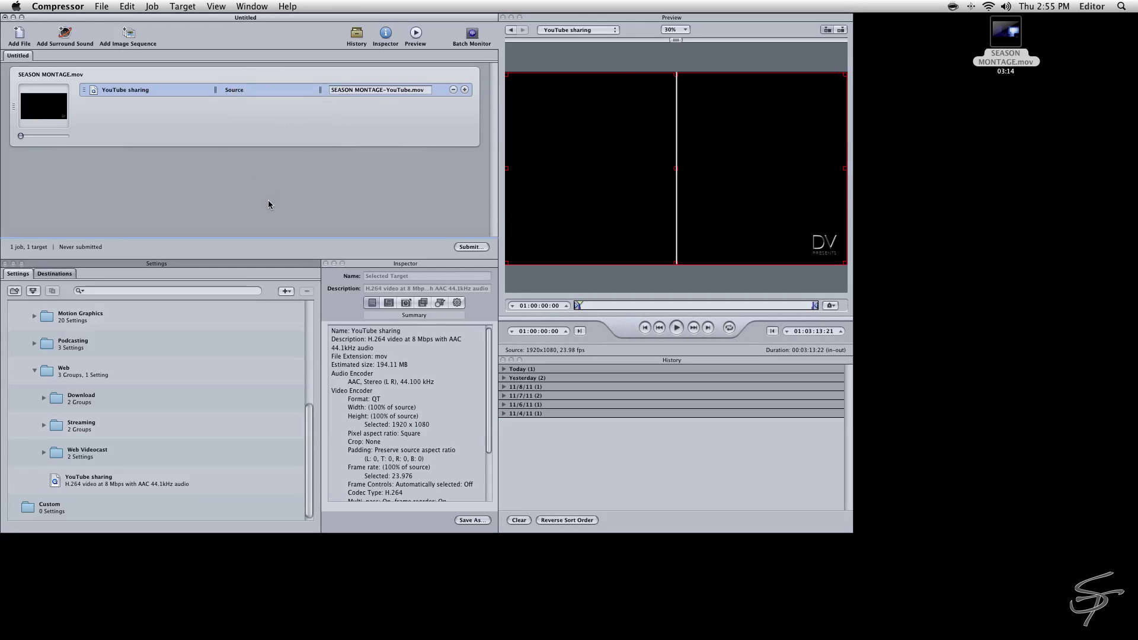
pyautogui.click(468, 246)
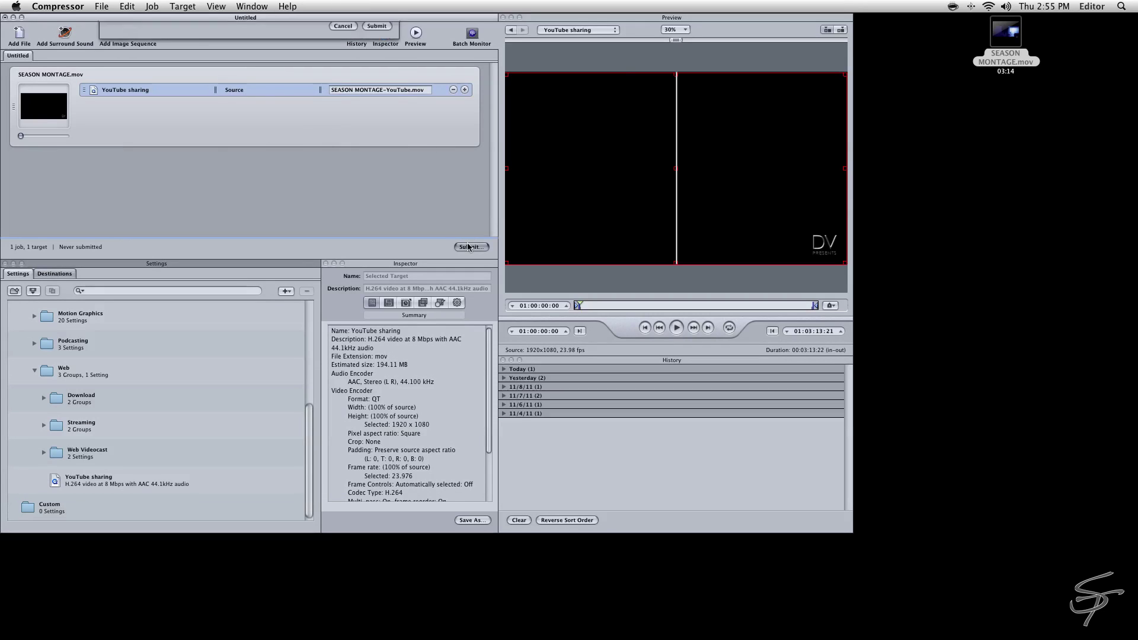
pyautogui.click(373, 95)
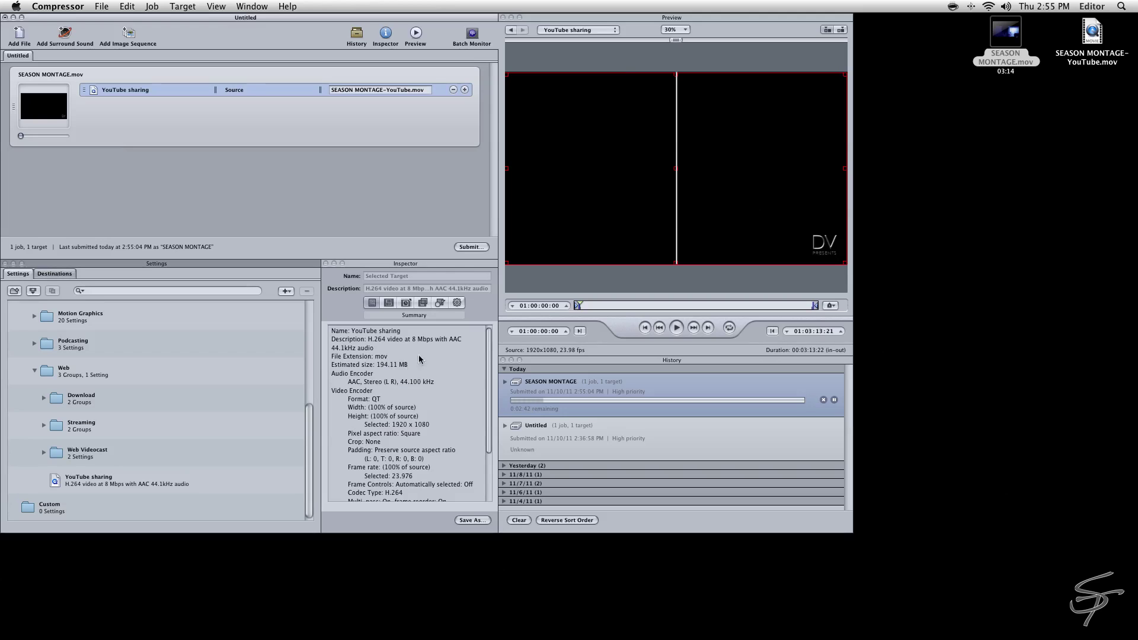
pyautogui.scroll(-5, 409, 386)
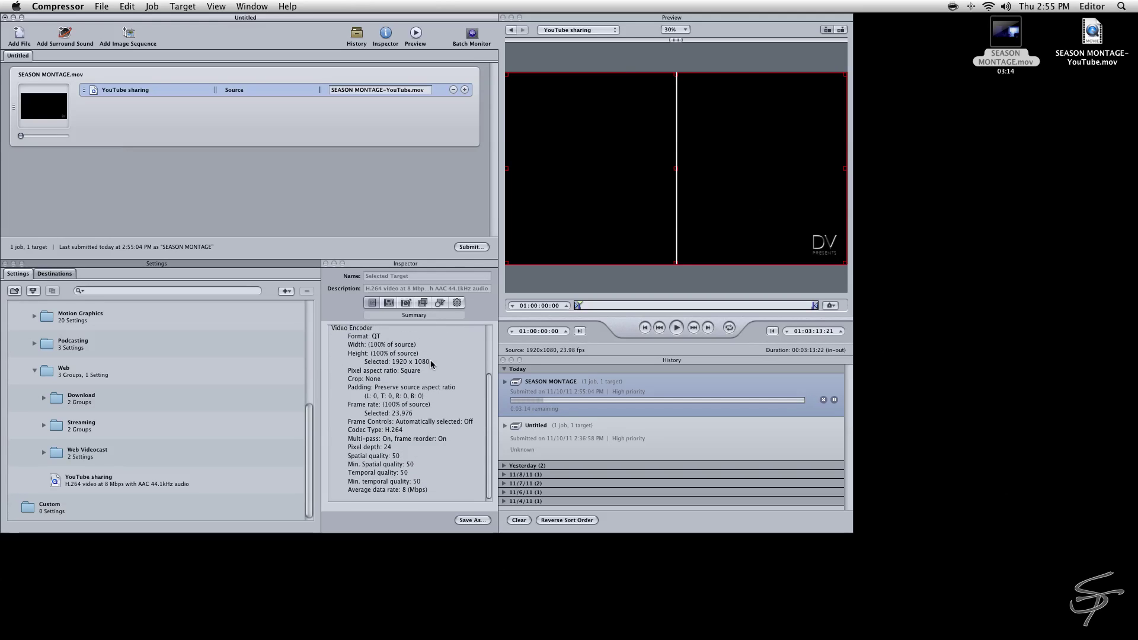
pyautogui.click(388, 303)
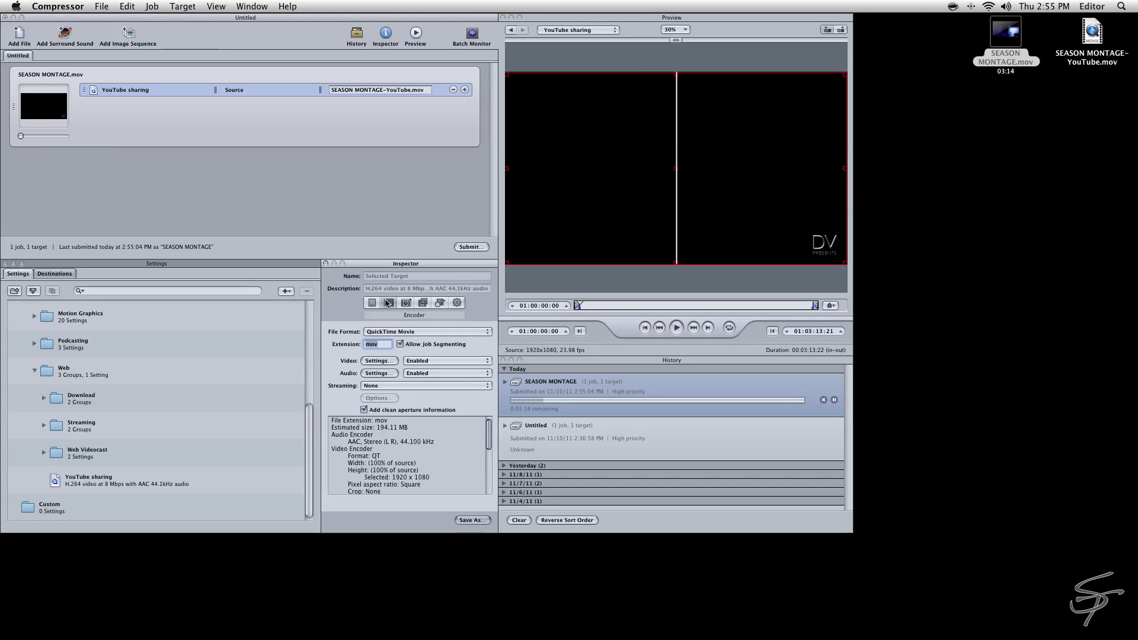
# Set H.264 video quality to High and restrict the data rate to 12000 kbits/sec
pyautogui.click(374, 360)
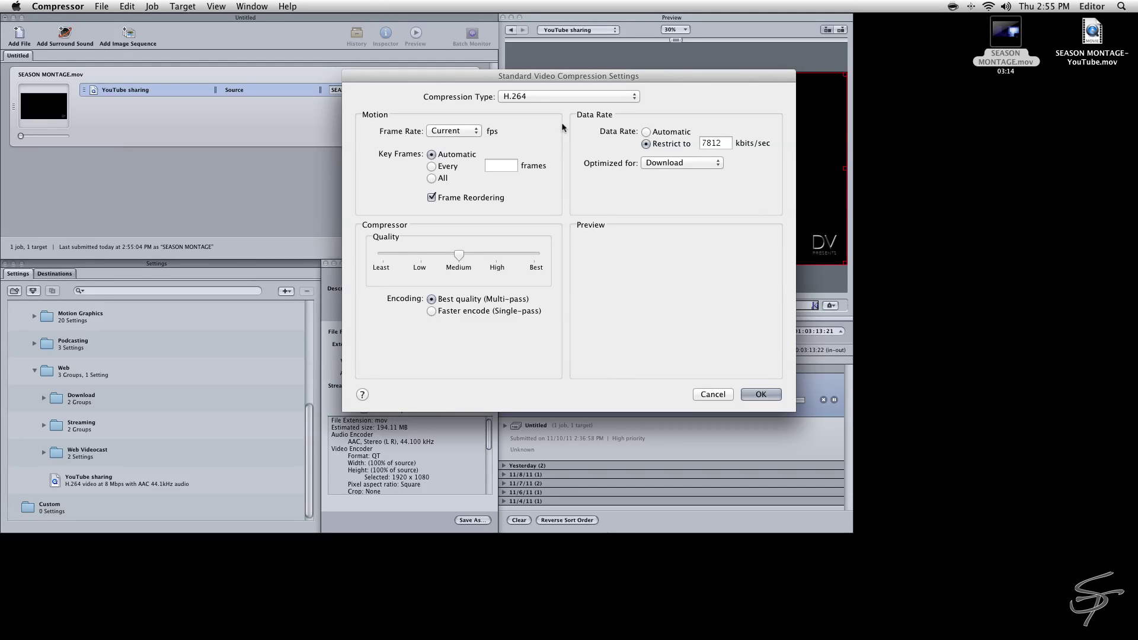
pyautogui.click(646, 132)
pyautogui.moveTo(461, 256); pyautogui.dragTo(536, 255)
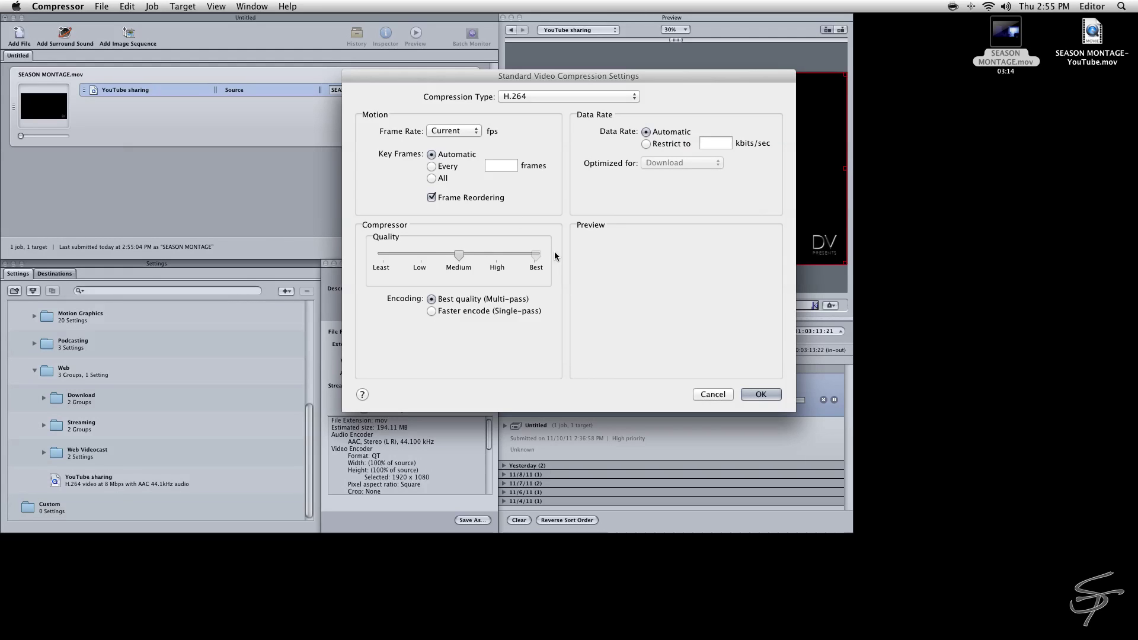
pyautogui.click(646, 143)
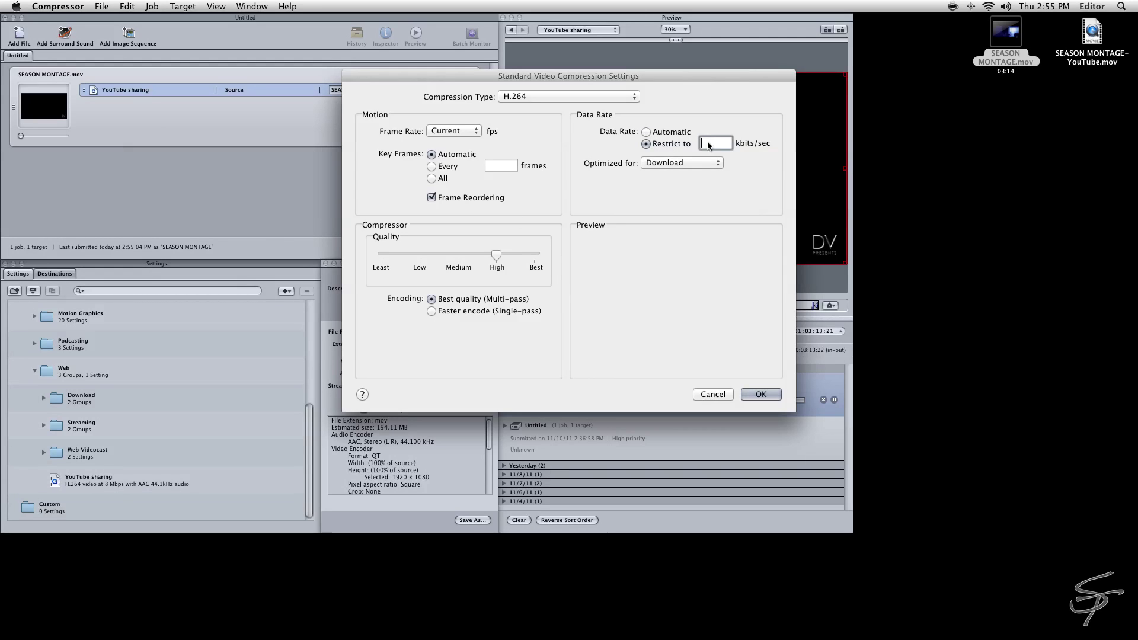
pyautogui.write('12000')
pyautogui.click(763, 395)
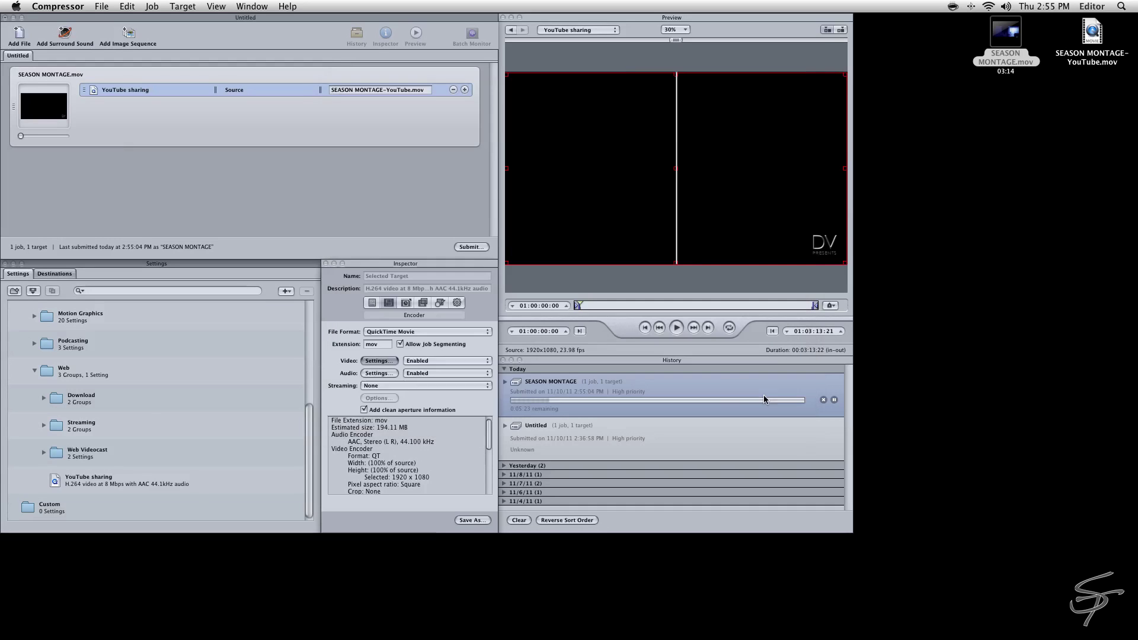
# Highlight the new 298.15 MB estimated size while the encode completes successfully
pyautogui.doubleClick(379, 428)
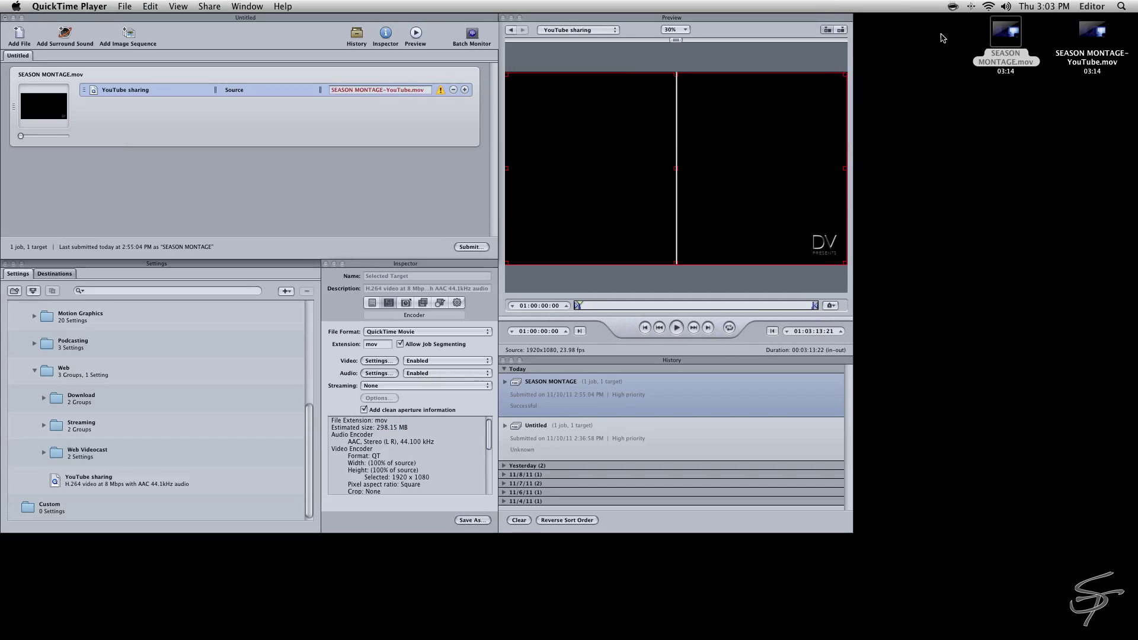
# Compare Get Info for the 2.28 GB original and 195 MB YouTube movie, then close both
pyautogui.moveTo(943, 39); pyautogui.dragTo(1129, 75)
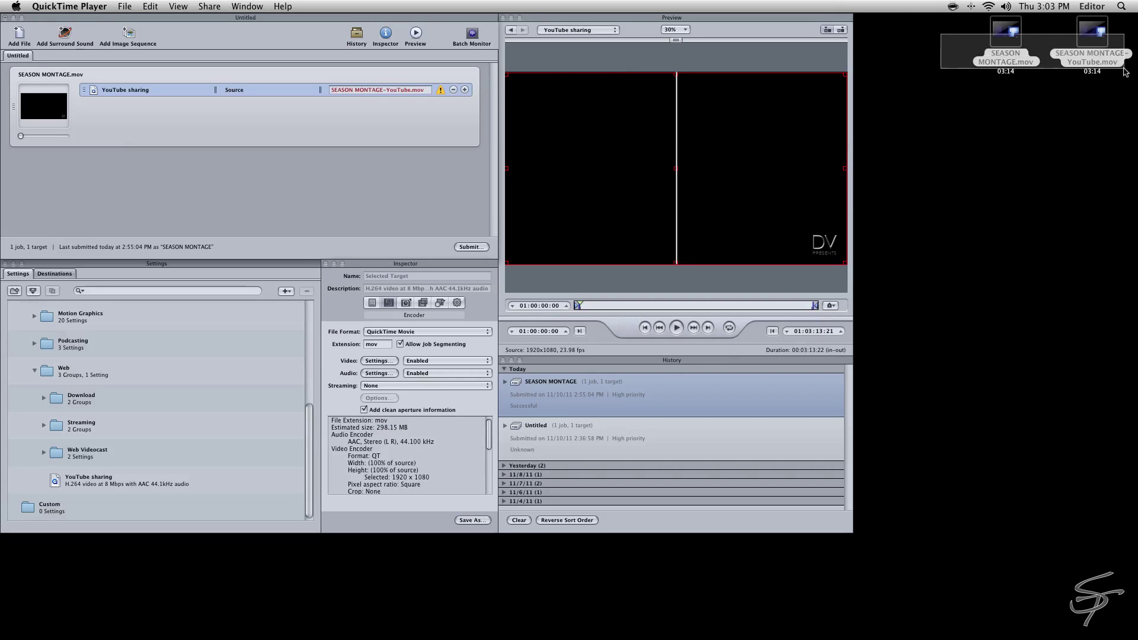
pyautogui.rightClick(1094, 35)
pyautogui.click(955, 103)
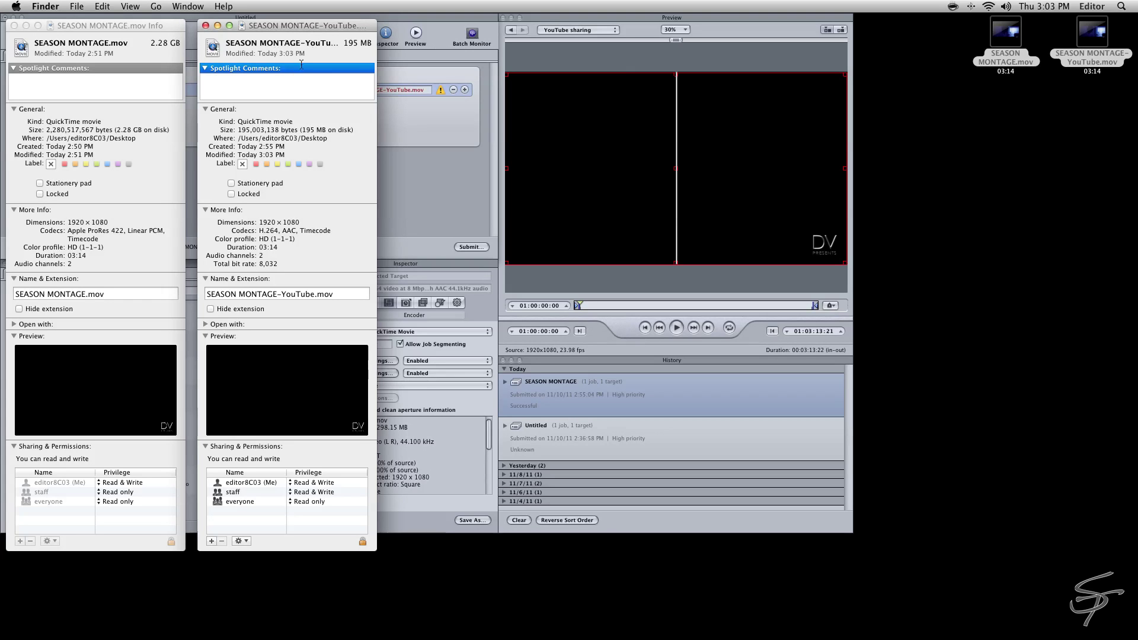
pyautogui.click(205, 26)
pyautogui.press('super+w')
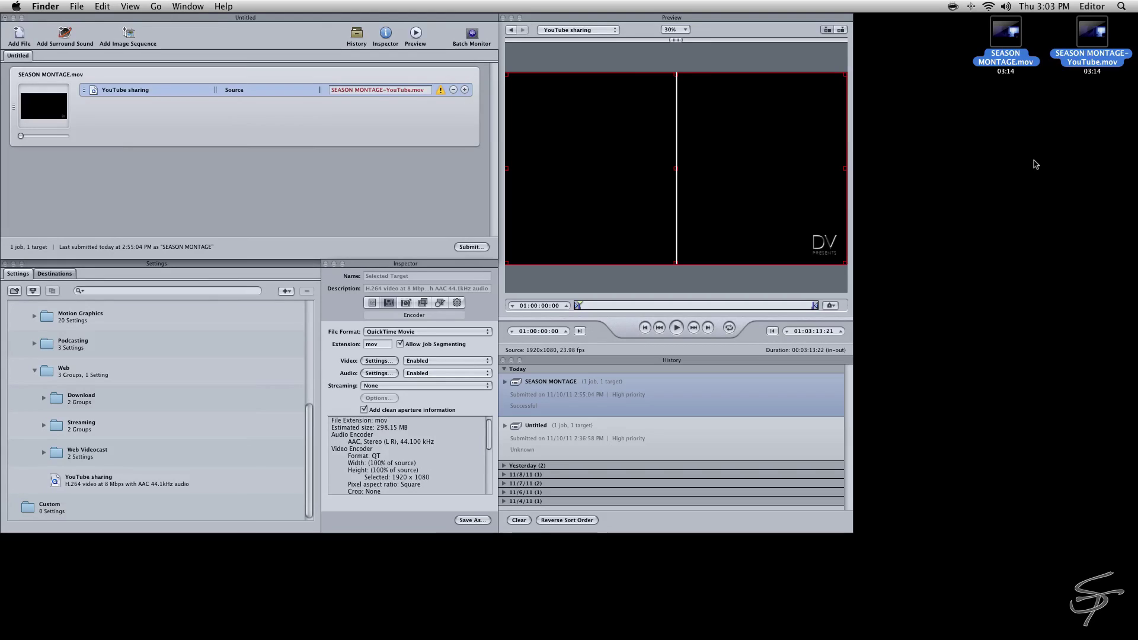
pyautogui.click(1005, 106)
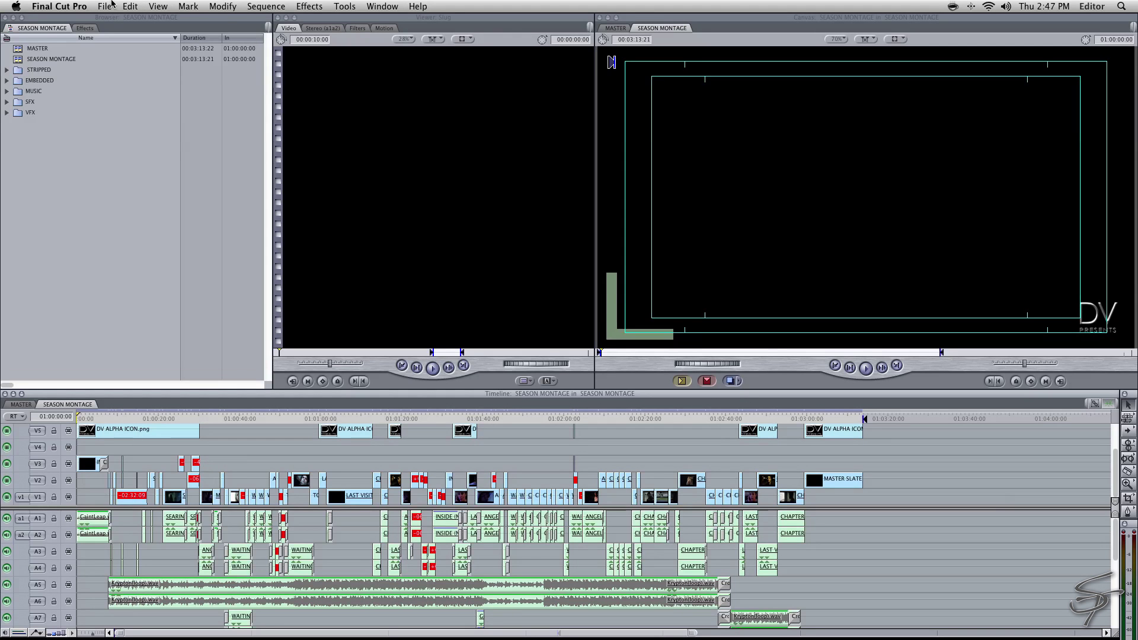
# Send the SEASON MONTAGE sequence from Final Cut Pro to Compressor
pyautogui.click(106, 6)
pyautogui.moveTo(155, 225)
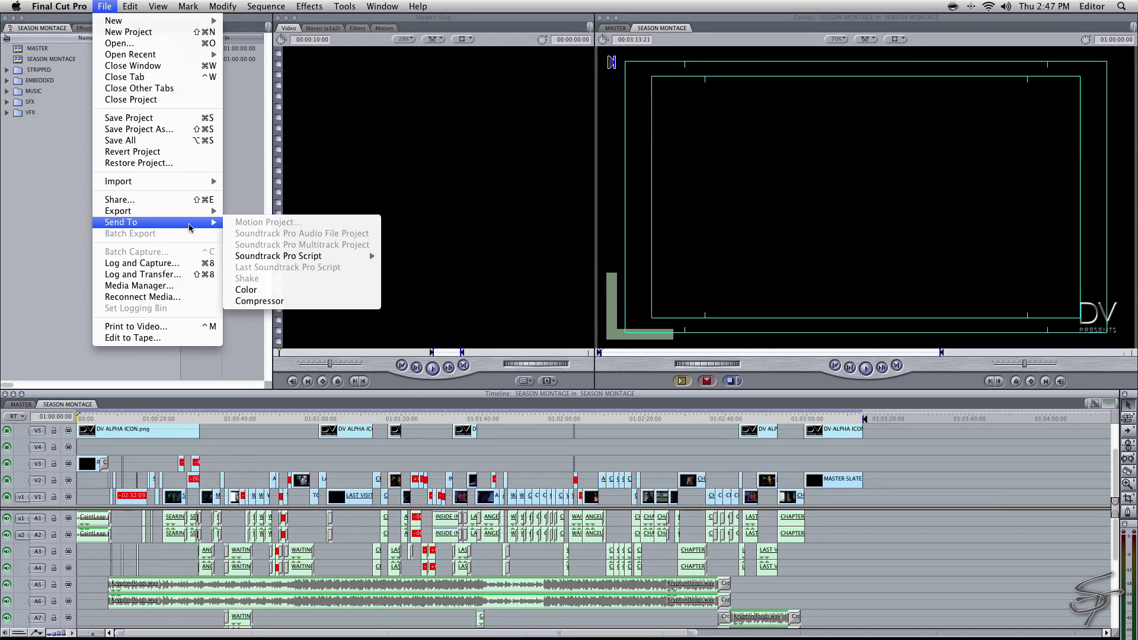
pyautogui.click(252, 301)
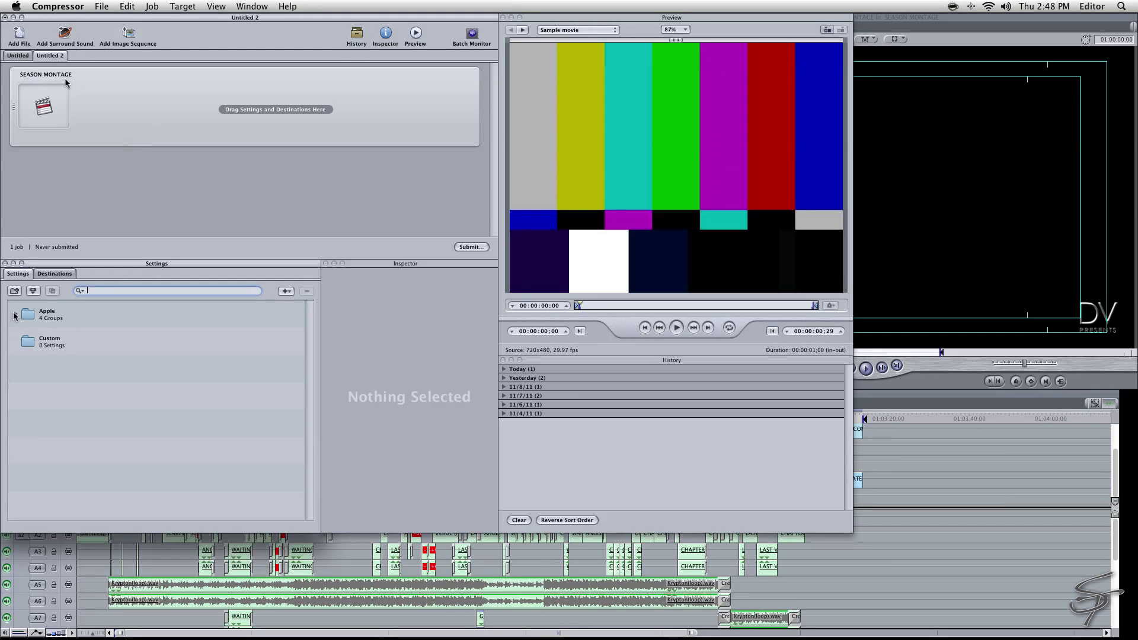
# Expand Apple > Other Workflows and scroll down to the Web group's YouTube sharing preset
pyautogui.click(15, 315)
pyautogui.click(25, 422)
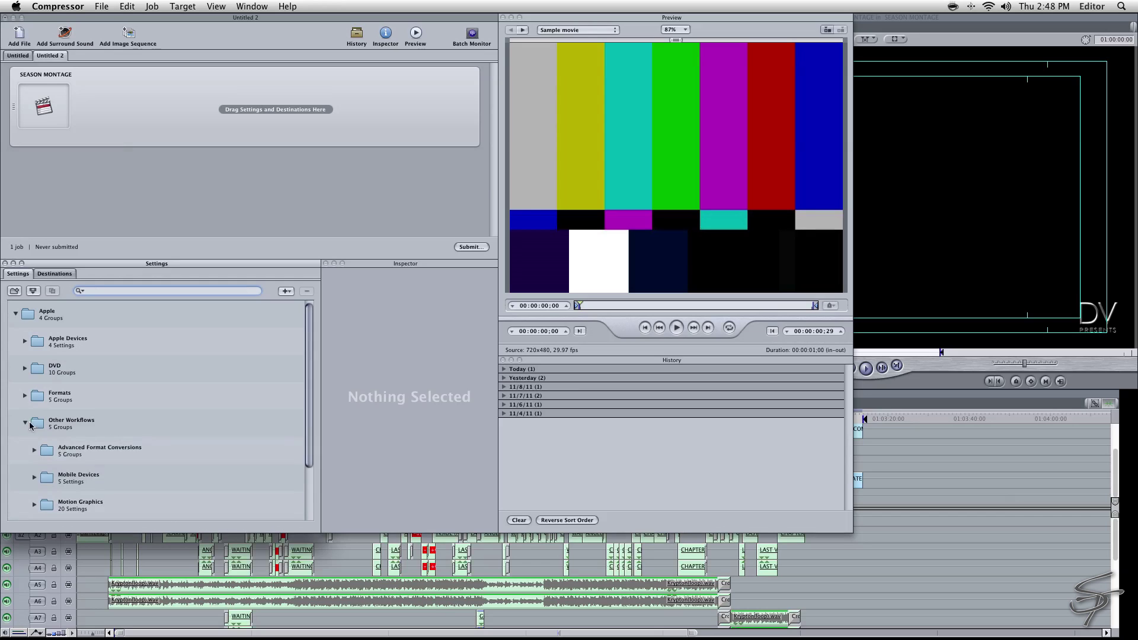
pyautogui.scroll(-3, 29, 426)
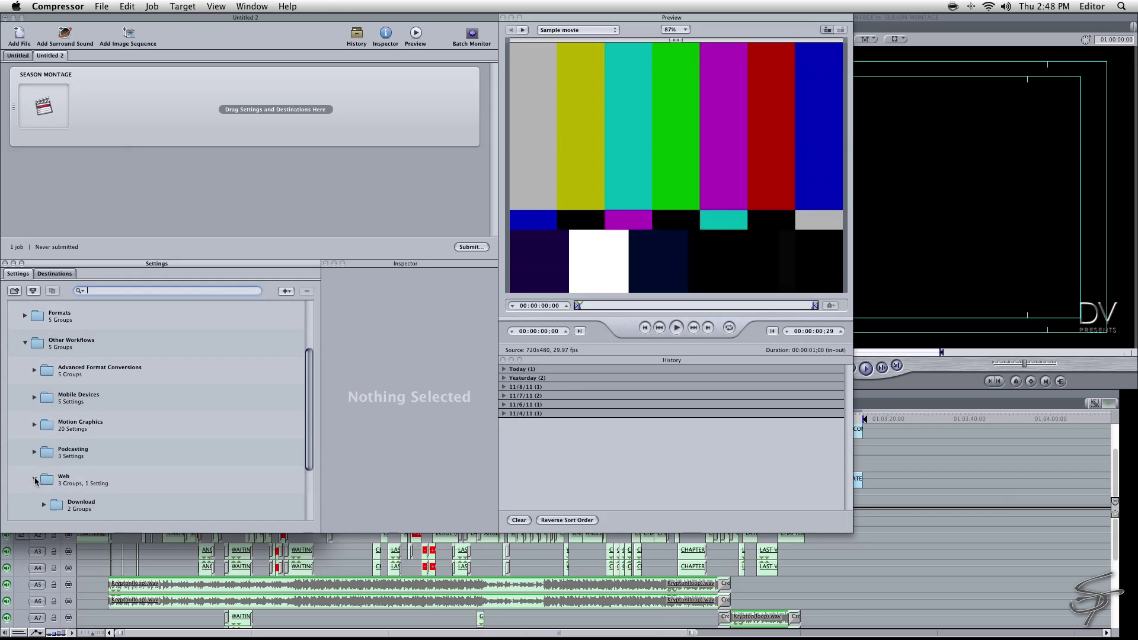
pyautogui.scroll(-4, 48, 482)
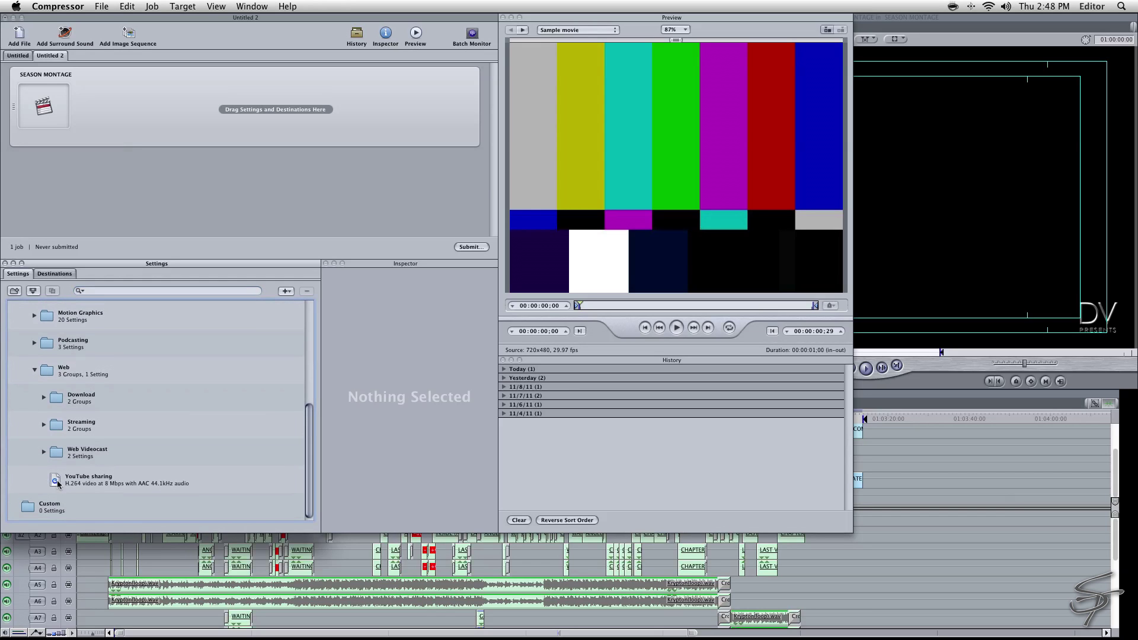